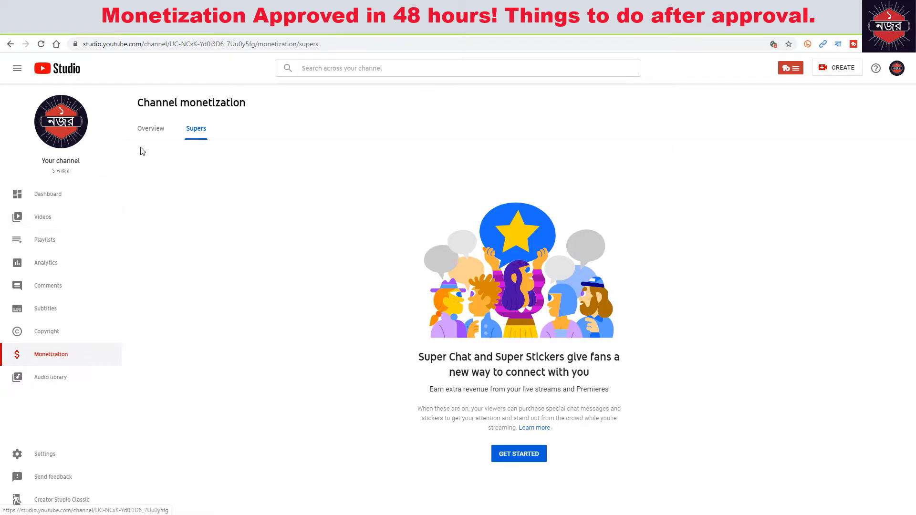
Open the help article on earning money from the channel monetization overview and review the eligibility requirements for each monetization feature
{"action": "left_click", "coordinate": [151, 138]}
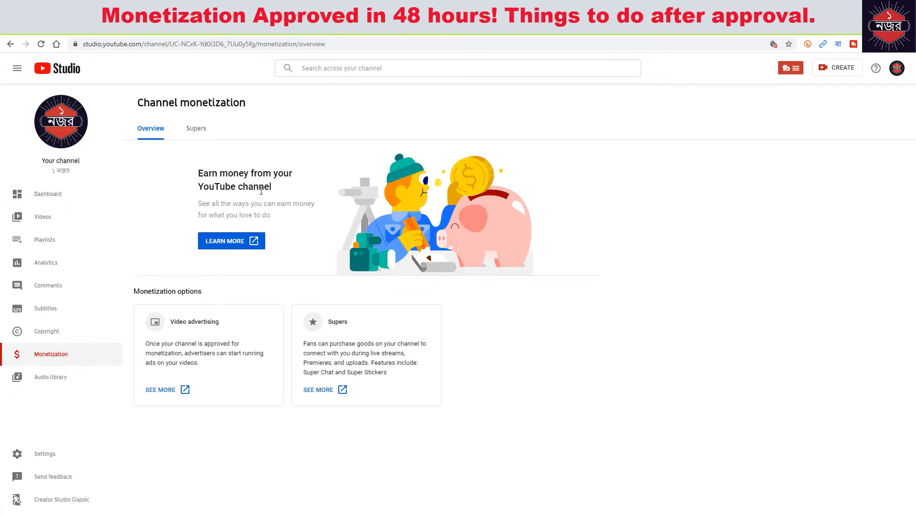
{"action": "left_click", "coordinate": [229, 241]}
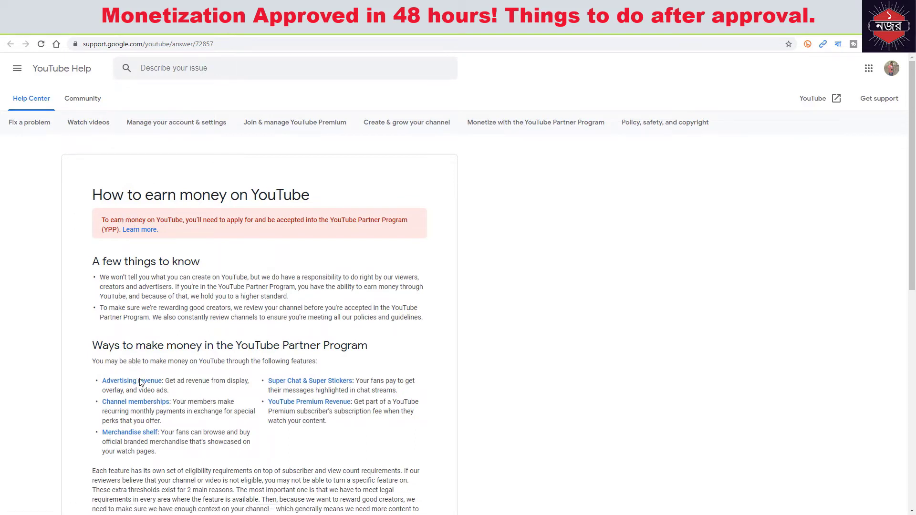
{"action": "scroll", "coordinate": [302, 386], "scroll_direction": "down", "scroll_amount": 7}
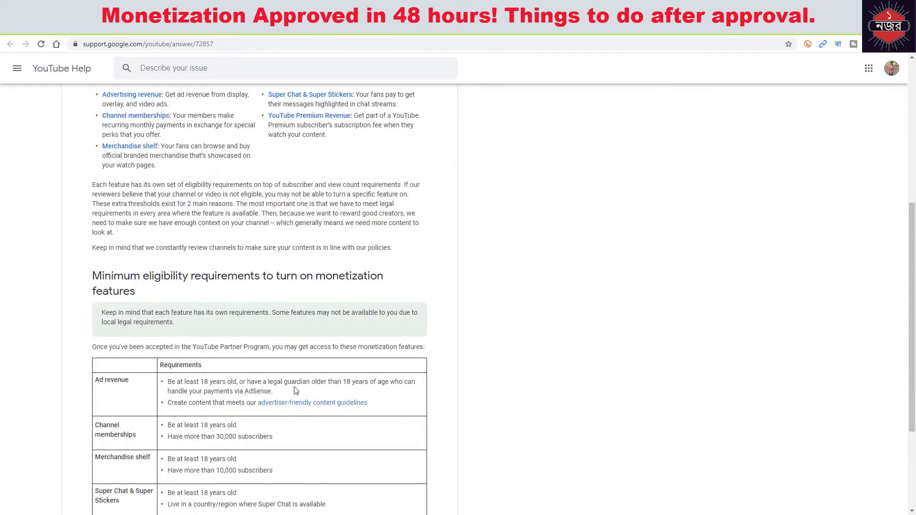
{"action": "scroll", "coordinate": [296, 389], "scroll_direction": "up", "scroll_amount": 4}
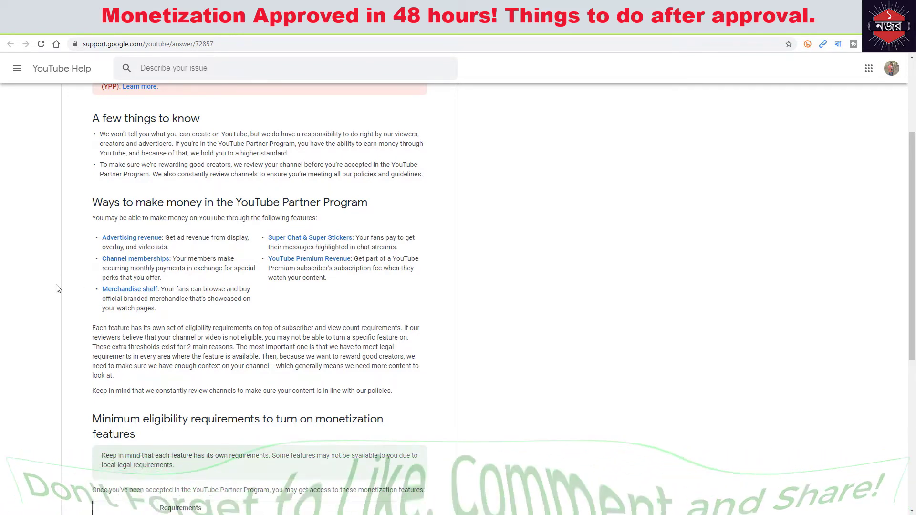
{"action": "scroll", "coordinate": [74, 280], "scroll_direction": "down", "scroll_amount": 2}
{"action": "scroll", "coordinate": [74, 281], "scroll_direction": "down", "scroll_amount": 1}
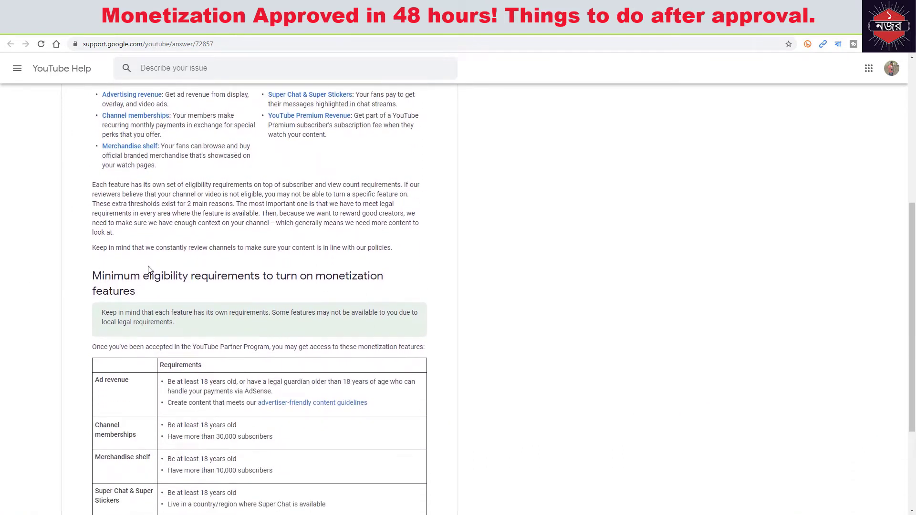
{"action": "scroll", "coordinate": [315, 320], "scroll_direction": "down", "scroll_amount": 1}
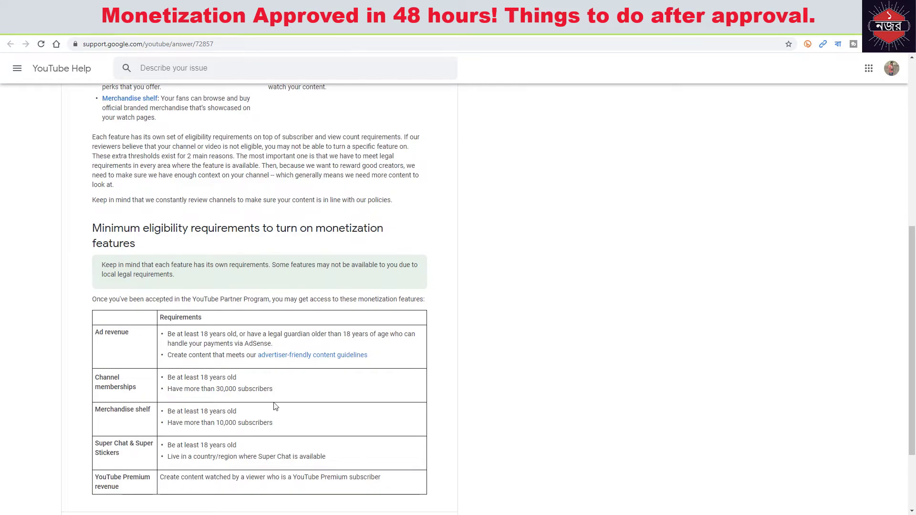
{"action": "scroll", "coordinate": [274, 404], "scroll_direction": "down", "scroll_amount": 2}
{"action": "scroll", "coordinate": [274, 405], "scroll_direction": "up", "scroll_amount": 6}
{"action": "scroll", "coordinate": [274, 405], "scroll_direction": "up", "scroll_amount": 3}
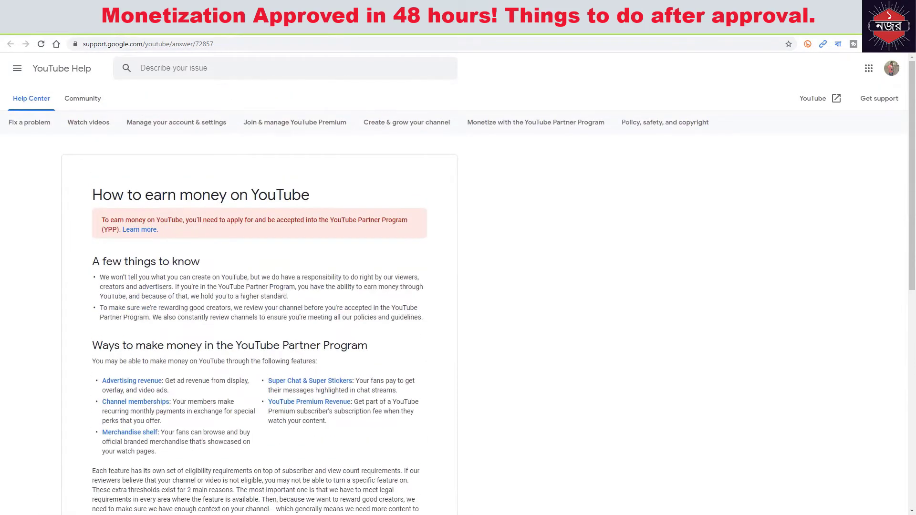
Check the account's monetization status through the video advertising option in Studio, and open the monetization settings for future videos
{"action": "key", "text": "ctrl+Tab"}
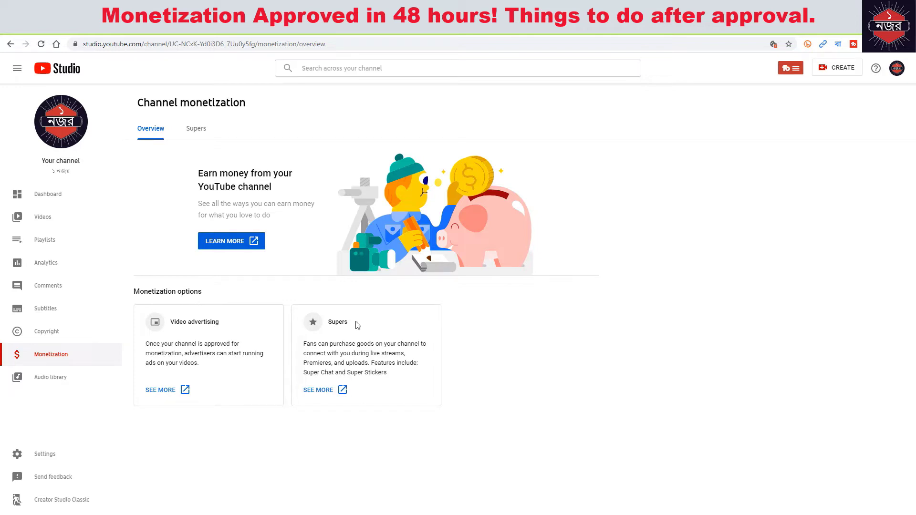
{"action": "left_click", "coordinate": [167, 393]}
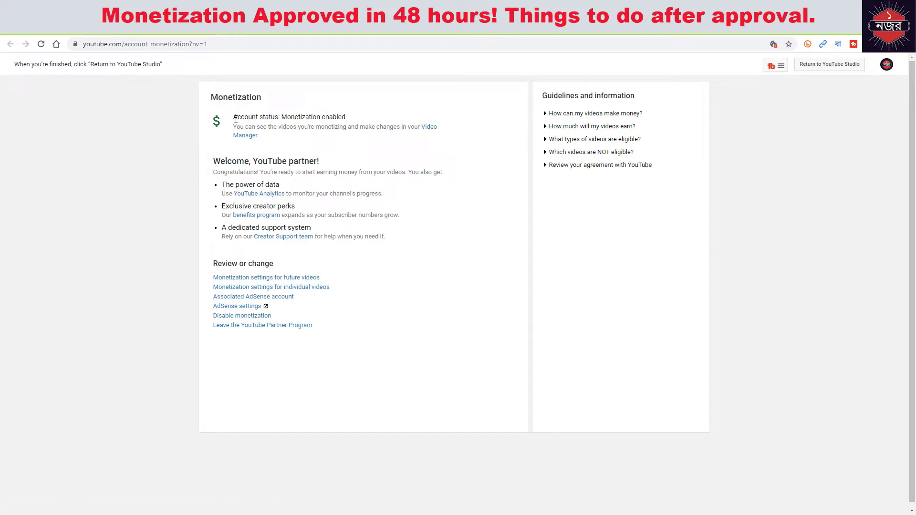
{"action": "left_click_drag", "start_coordinate": [235, 119], "coordinate": [349, 118]}
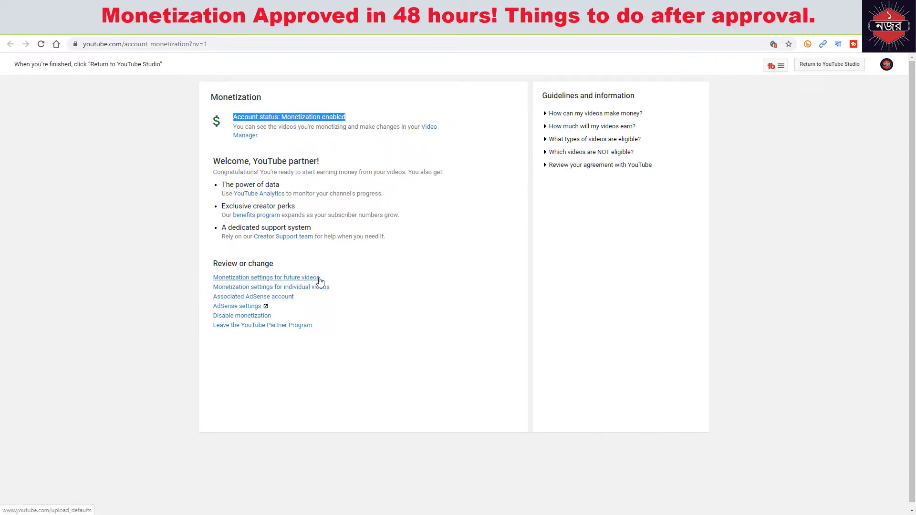
{"action": "left_click", "coordinate": [291, 282]}
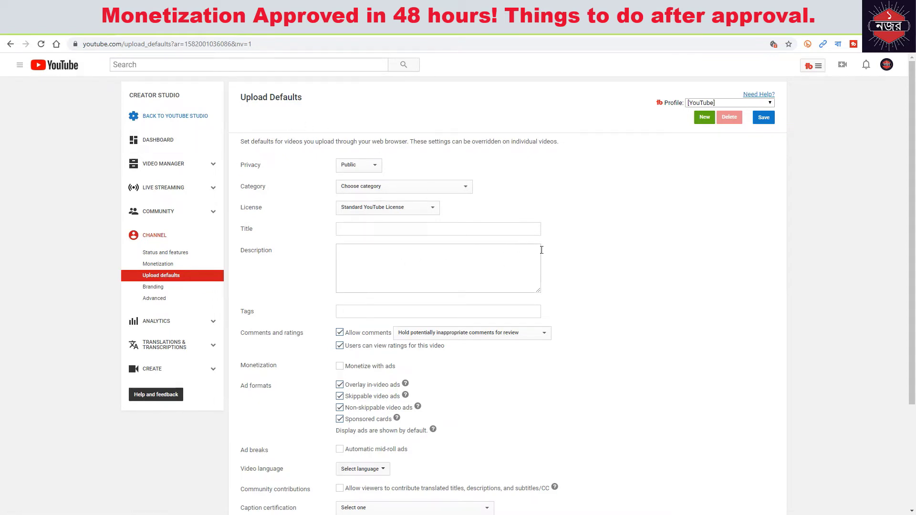
Enable Monetize with ads in the upload defaults and look over the ad formats and remaining default settings
{"action": "scroll", "coordinate": [520, 253], "scroll_direction": "down", "scroll_amount": 2}
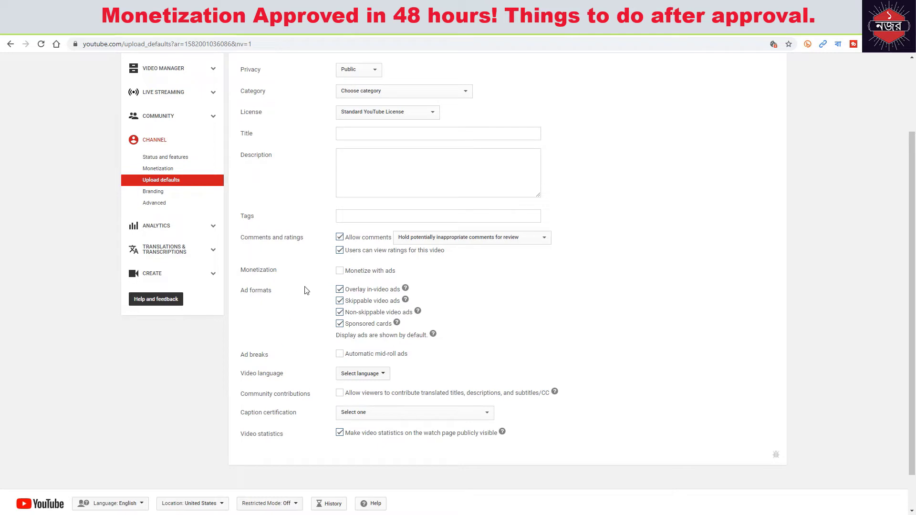
{"action": "left_click", "coordinate": [339, 271]}
{"action": "scroll", "coordinate": [318, 337], "scroll_direction": "down", "scroll_amount": 1}
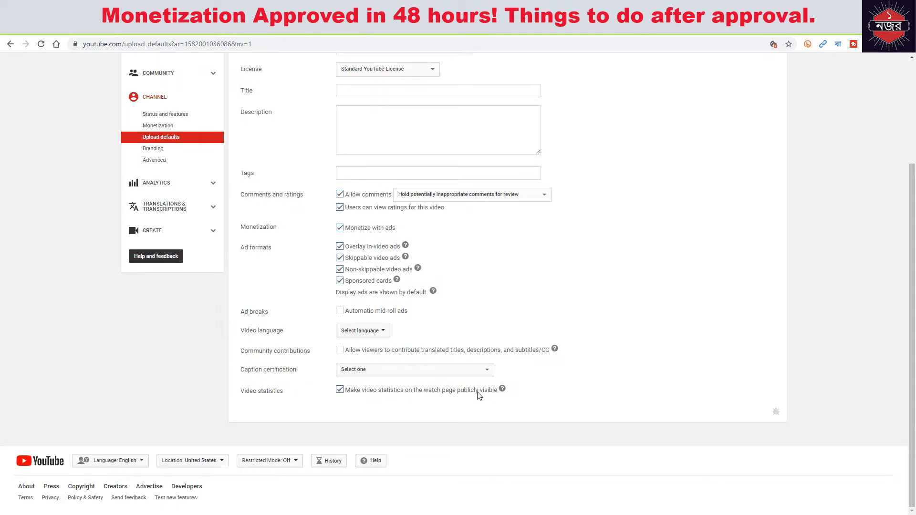
{"action": "scroll", "coordinate": [349, 396], "scroll_direction": "up", "scroll_amount": 3}
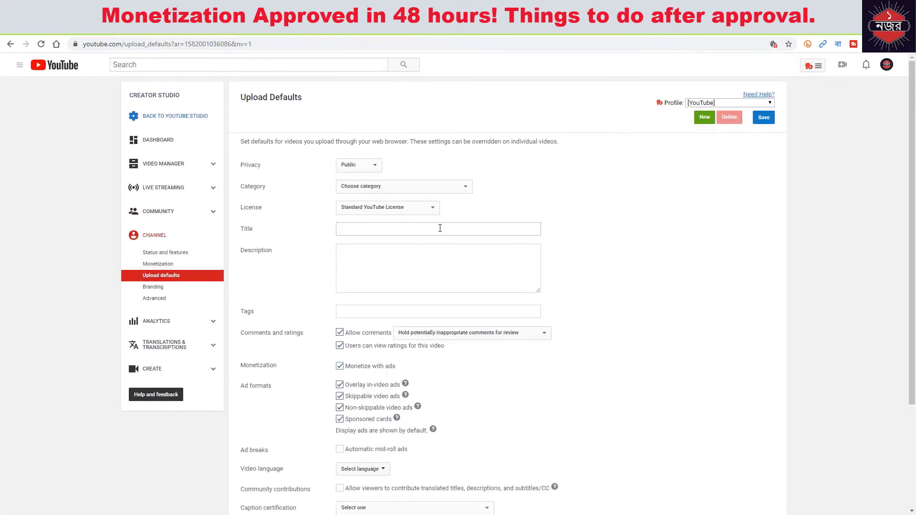
{"action": "scroll", "coordinate": [442, 236], "scroll_direction": "down", "scroll_amount": 3}
{"action": "scroll", "coordinate": [414, 238], "scroll_direction": "up", "scroll_amount": 1}
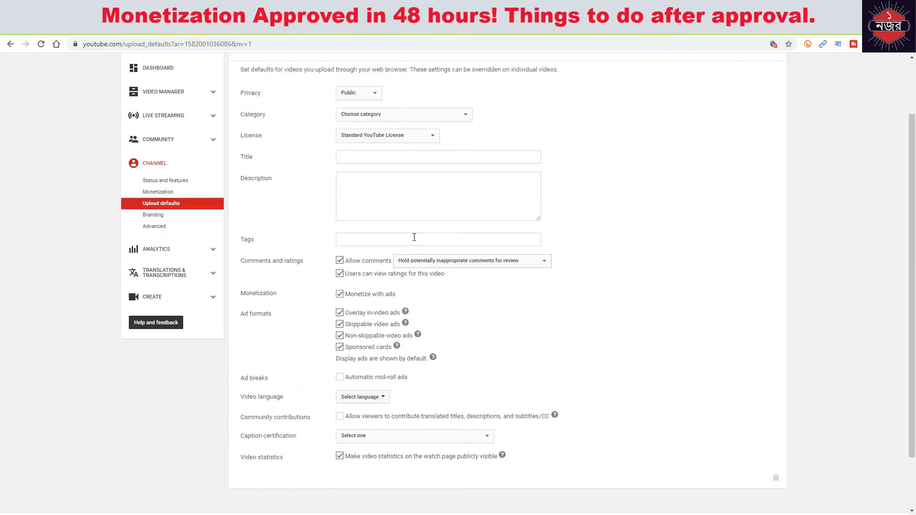
{"action": "scroll", "coordinate": [415, 238], "scroll_direction": "up", "scroll_amount": 3}
{"action": "scroll", "coordinate": [409, 380], "scroll_direction": "down", "scroll_amount": 2}
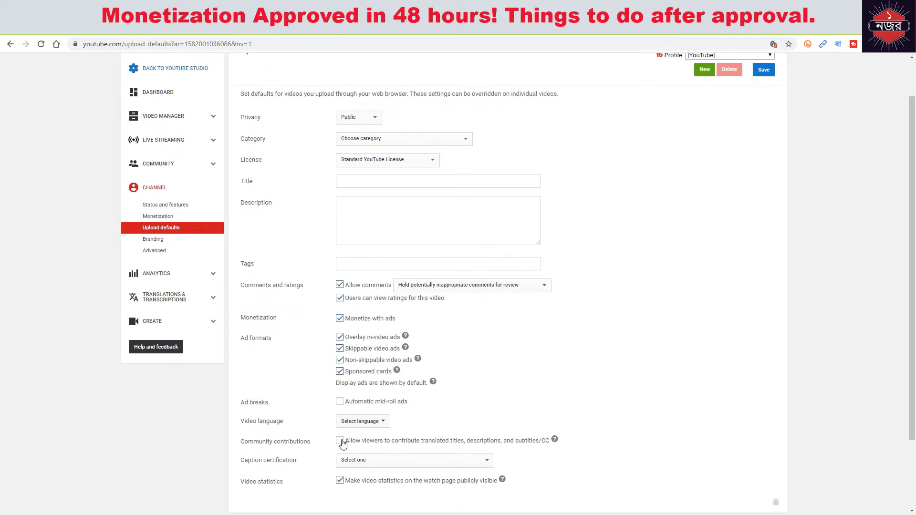
{"action": "left_click", "coordinate": [340, 442]}
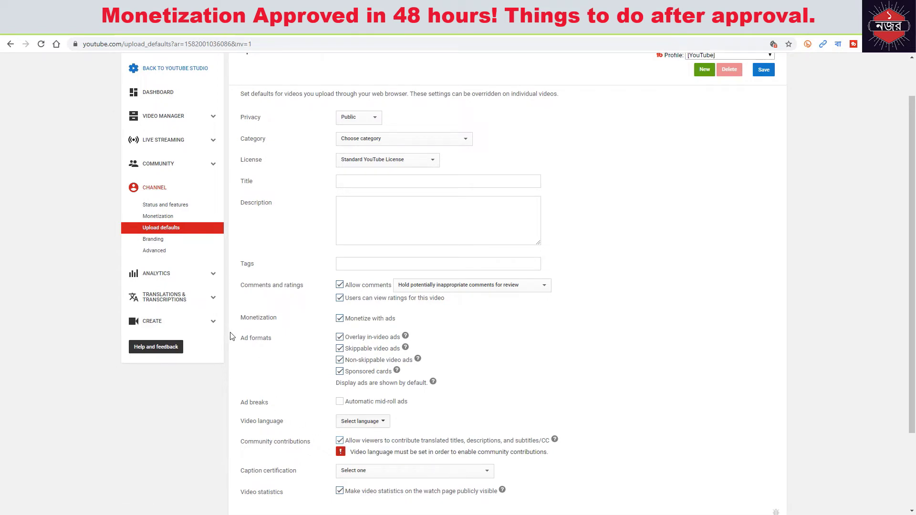
{"action": "scroll", "coordinate": [697, 369], "scroll_direction": "up", "scroll_amount": 1}
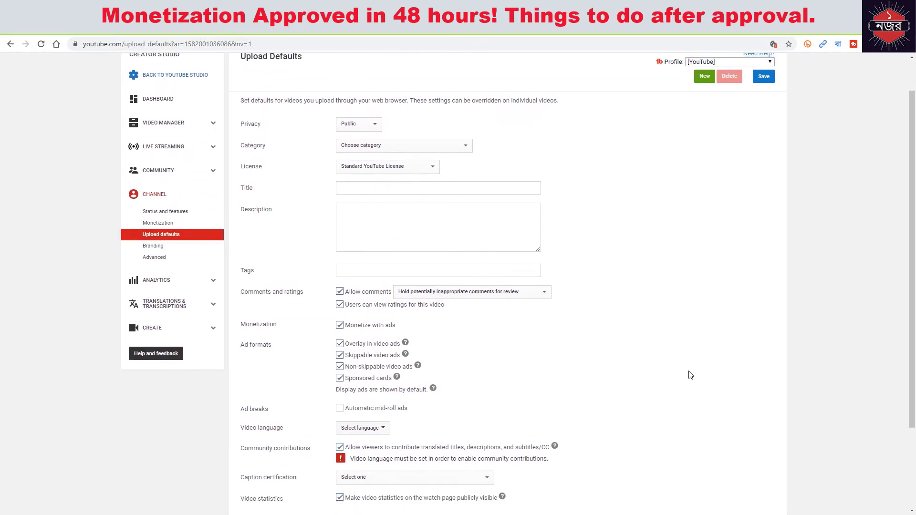
{"action": "scroll", "coordinate": [337, 440], "scroll_direction": "down", "scroll_amount": 2}
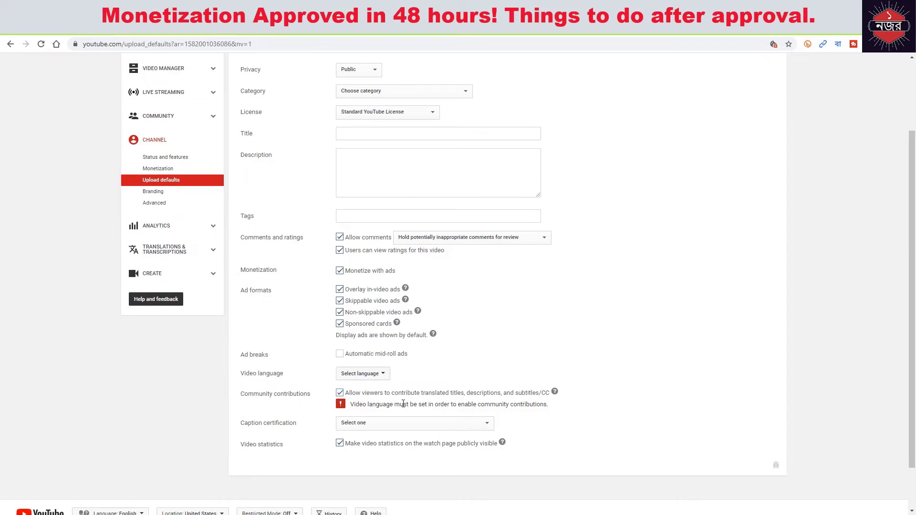
{"action": "left_click", "coordinate": [339, 394]}
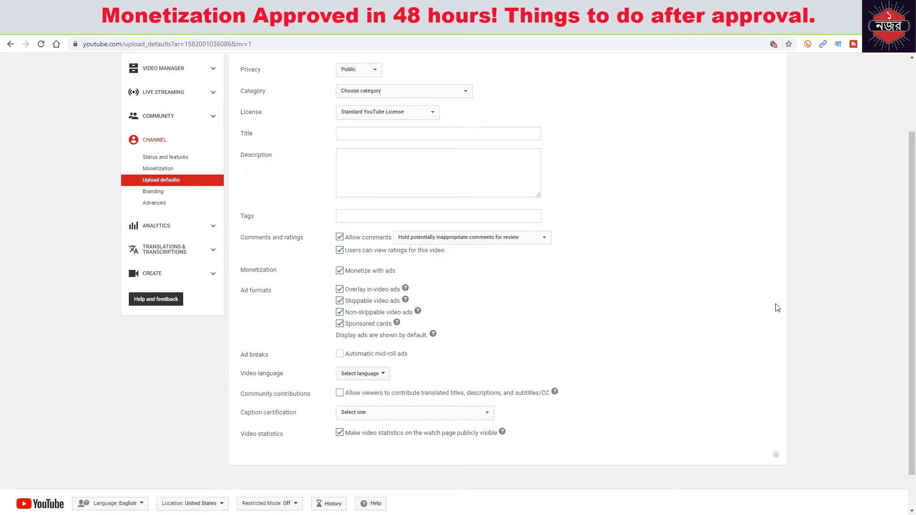
Check the upload defaults once more and save them
{"action": "scroll", "coordinate": [600, 328], "scroll_direction": "up", "scroll_amount": 3}
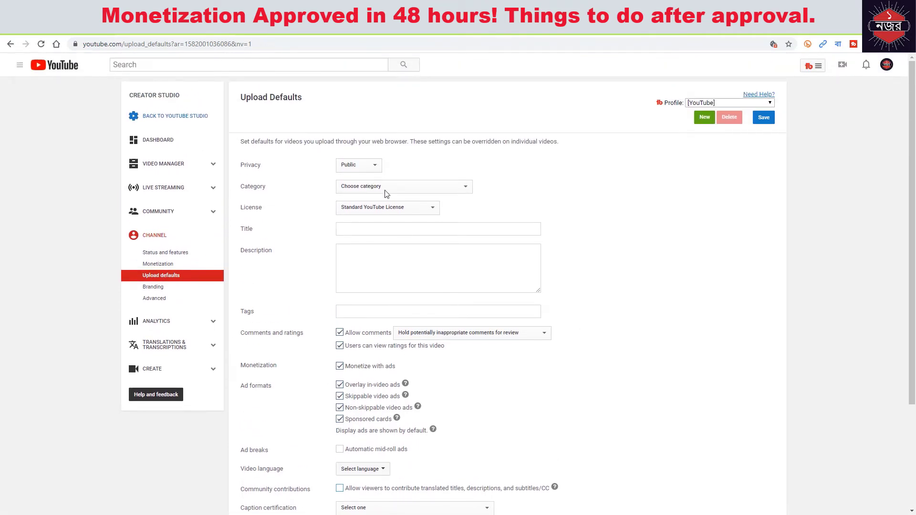
{"action": "scroll", "coordinate": [501, 356], "scroll_direction": "down", "scroll_amount": 2}
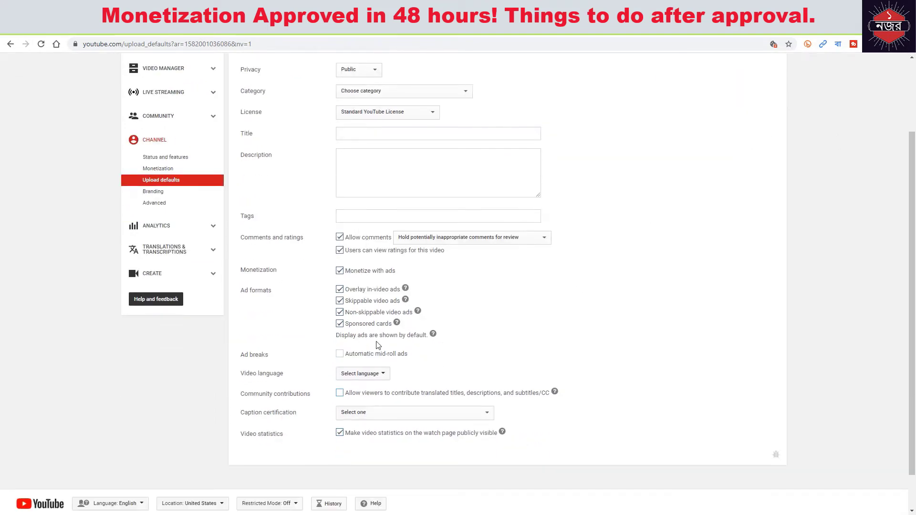
{"action": "scroll", "coordinate": [673, 243], "scroll_direction": "up", "scroll_amount": 2}
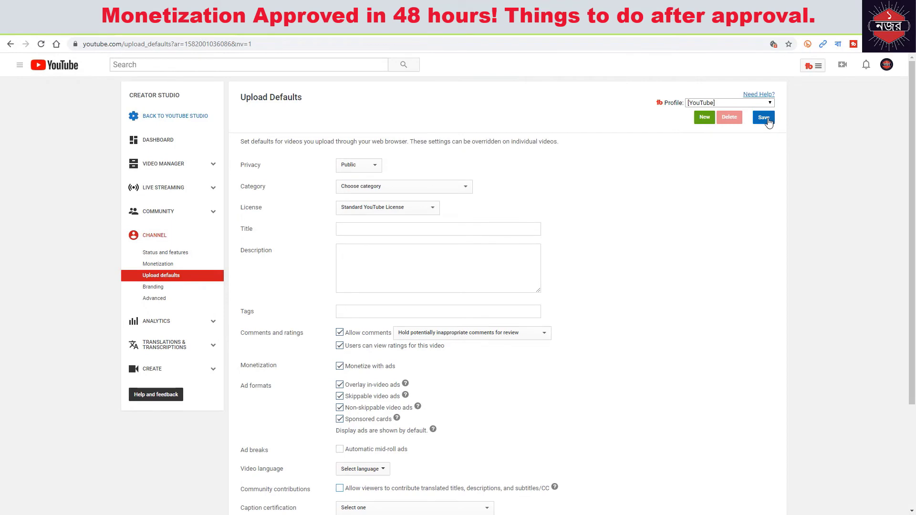
{"action": "left_click", "coordinate": [764, 118]}
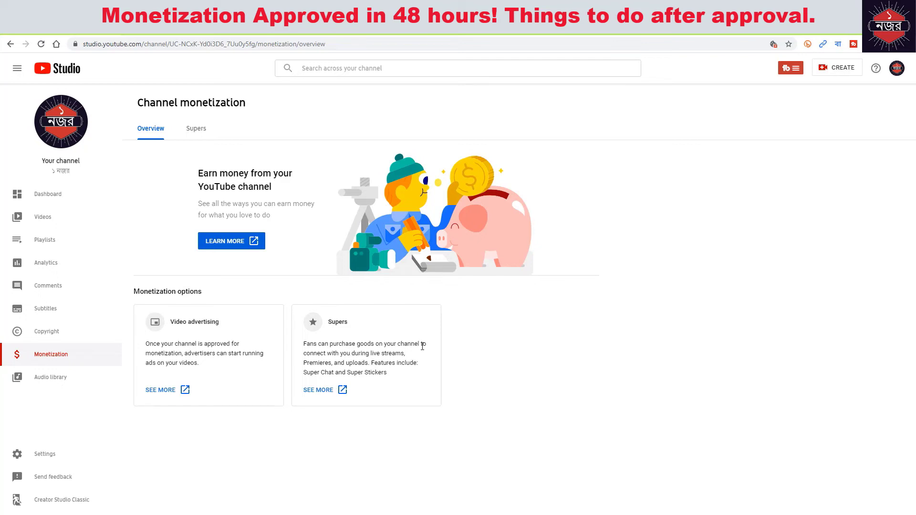
Read the Supers description in the monetization overview and view its help article on managing Super Chat & Super Stickers
{"action": "left_click_drag", "start_coordinate": [423, 347], "coordinate": [362, 356]}
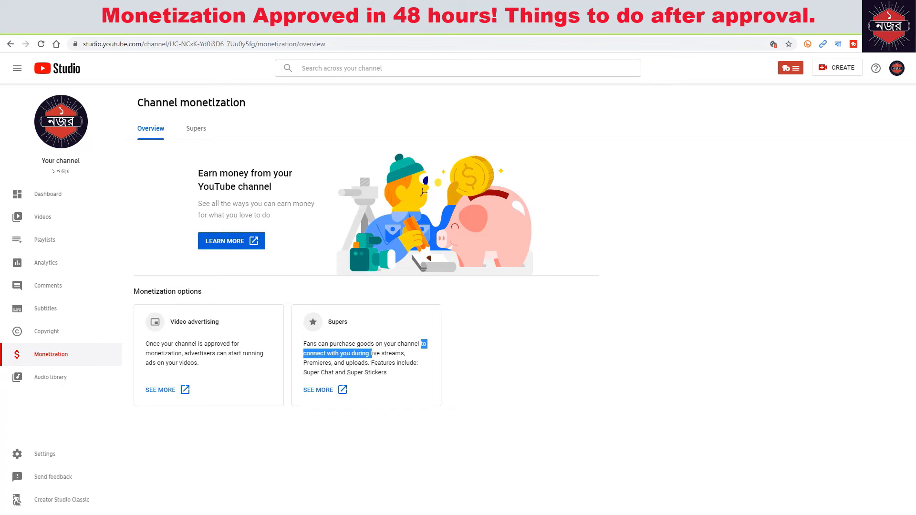
{"action": "left_click", "coordinate": [323, 392]}
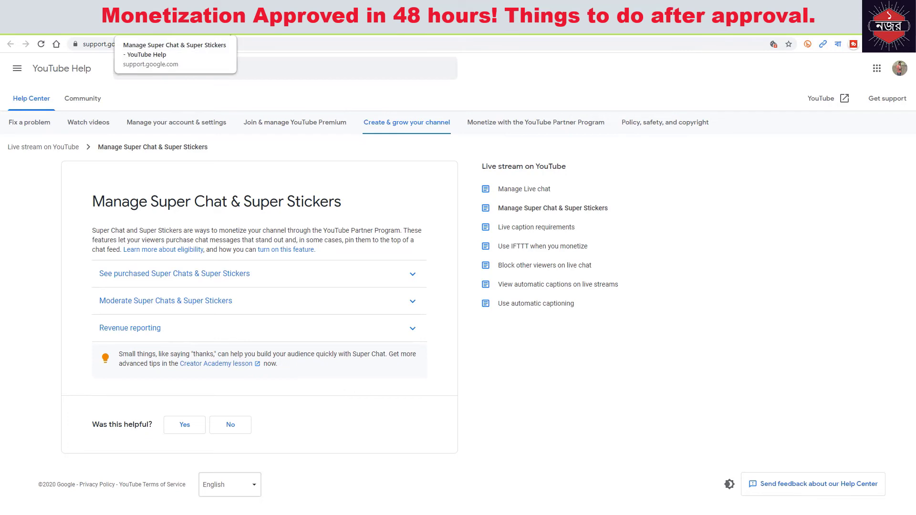
{"action": "left_click", "coordinate": [63, 27]}
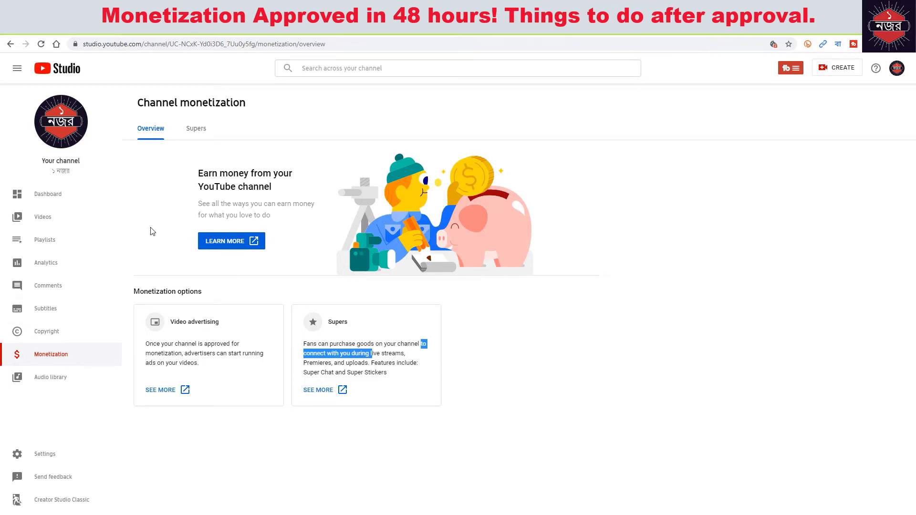
Turn monetization On for the Evaly Valentine video of Feb 16, 2020 in the channel's video list and save
{"action": "left_click", "coordinate": [42, 221]}
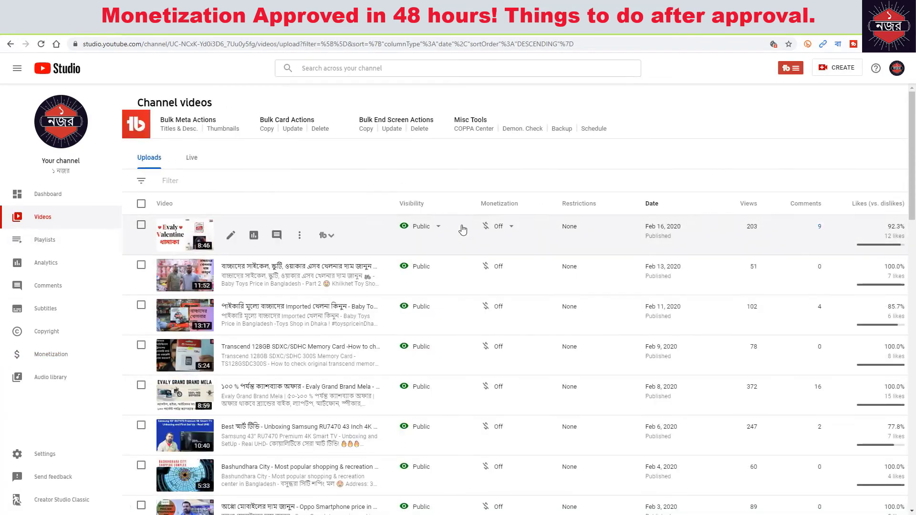
{"action": "mouse_move", "coordinate": [501, 212]}
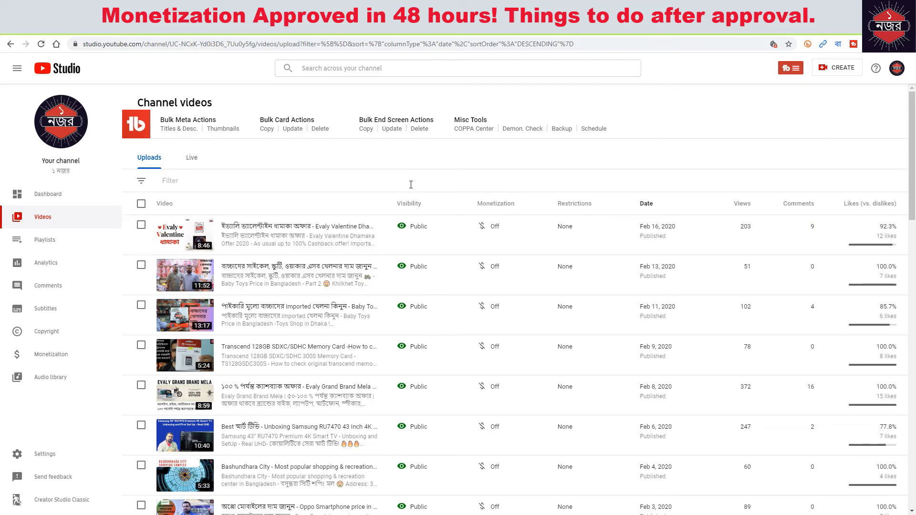
{"action": "left_click", "coordinate": [508, 229]}
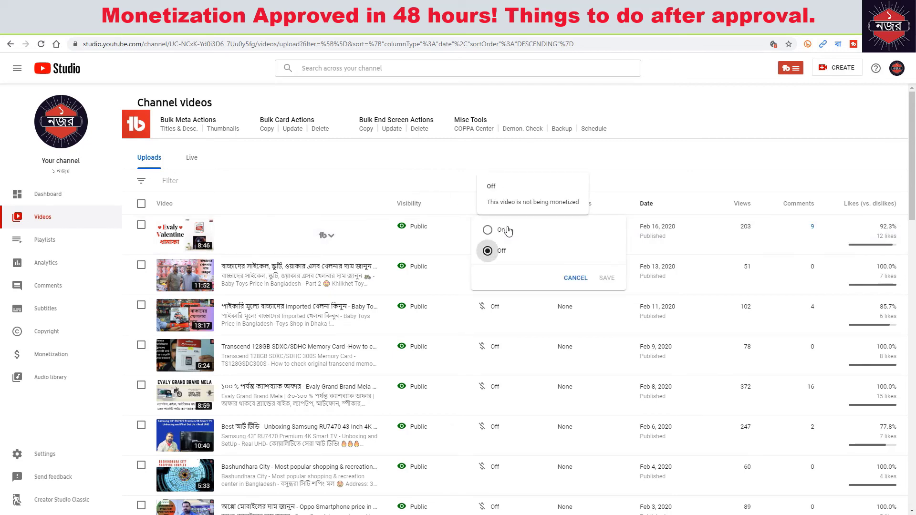
{"action": "left_click", "coordinate": [488, 232]}
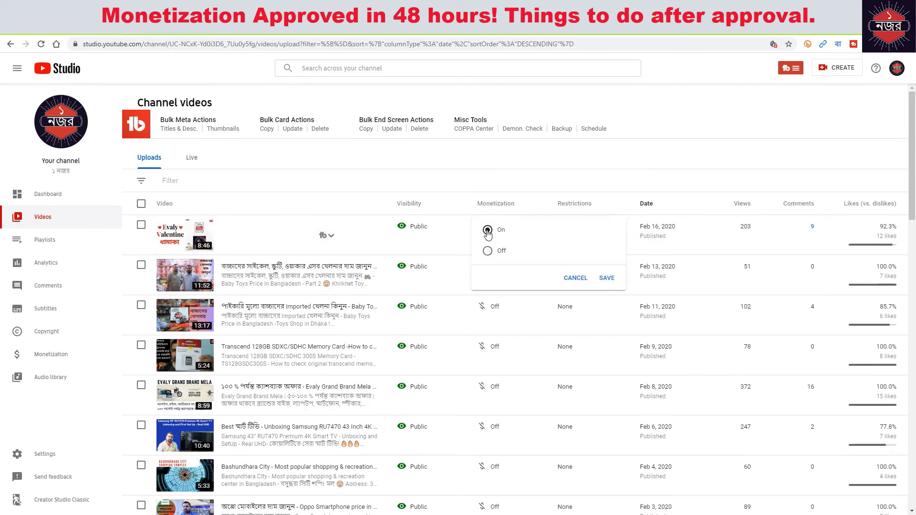
{"action": "left_click", "coordinate": [606, 279]}
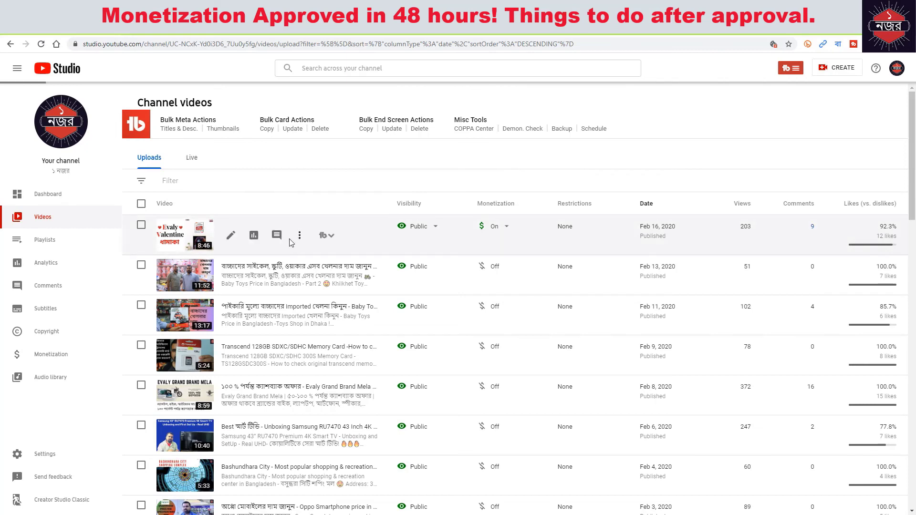
Open the Evaly Valentine video's analytics and examine its estimated revenue, monetized playbacks, CPM, revenue sources and ad types
{"action": "left_click", "coordinate": [231, 235]}
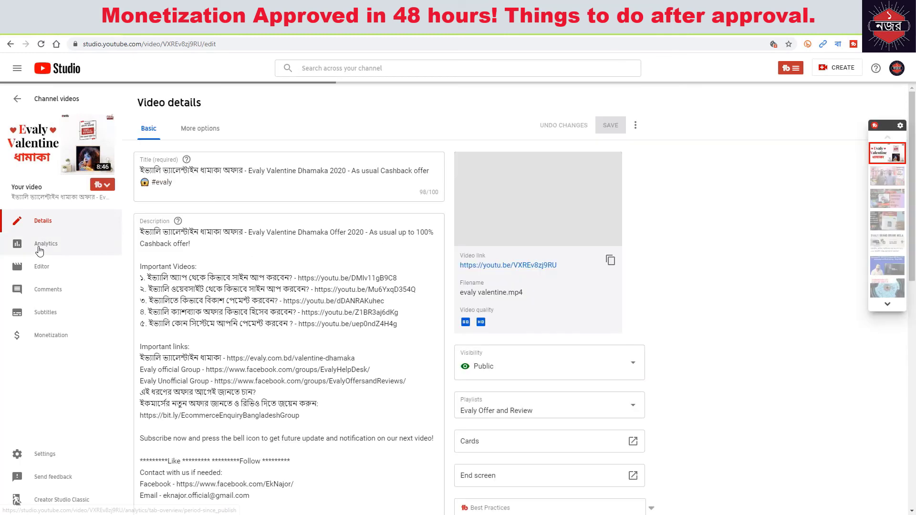
{"action": "left_click", "coordinate": [46, 244]}
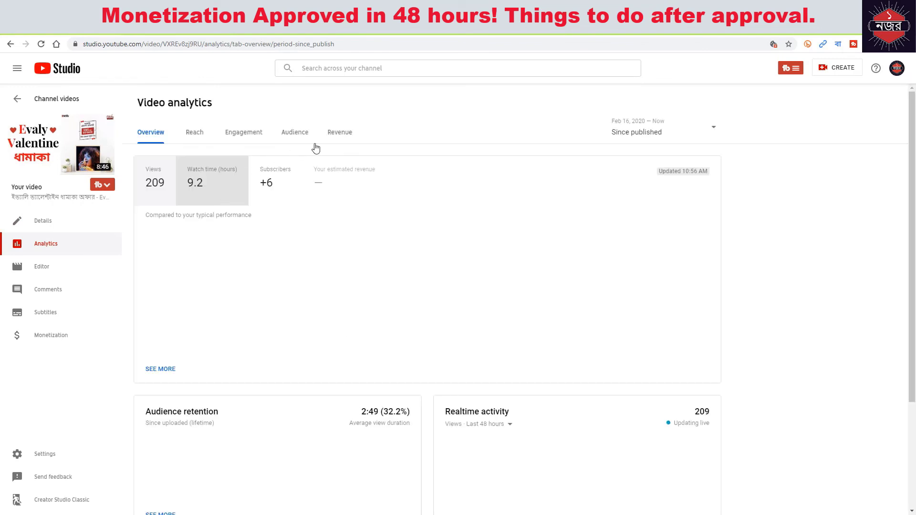
{"action": "left_click", "coordinate": [346, 138]}
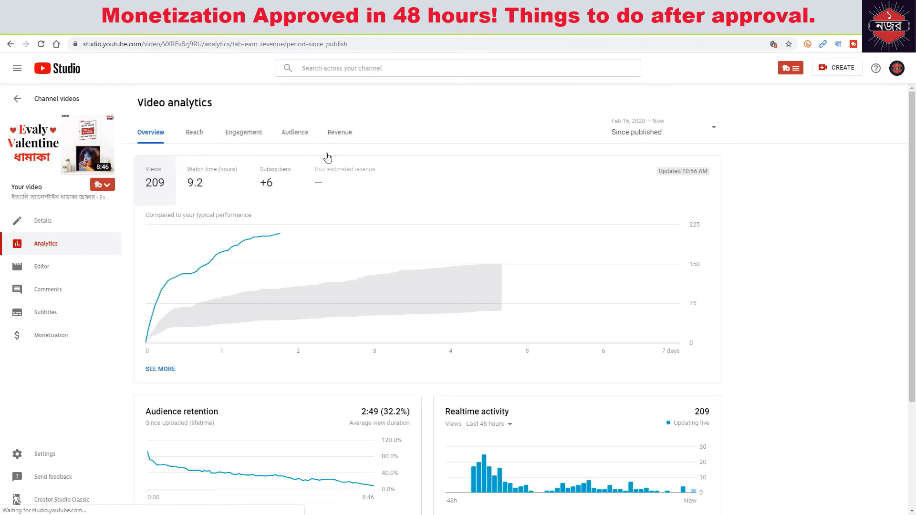
{"action": "left_click", "coordinate": [290, 140]}
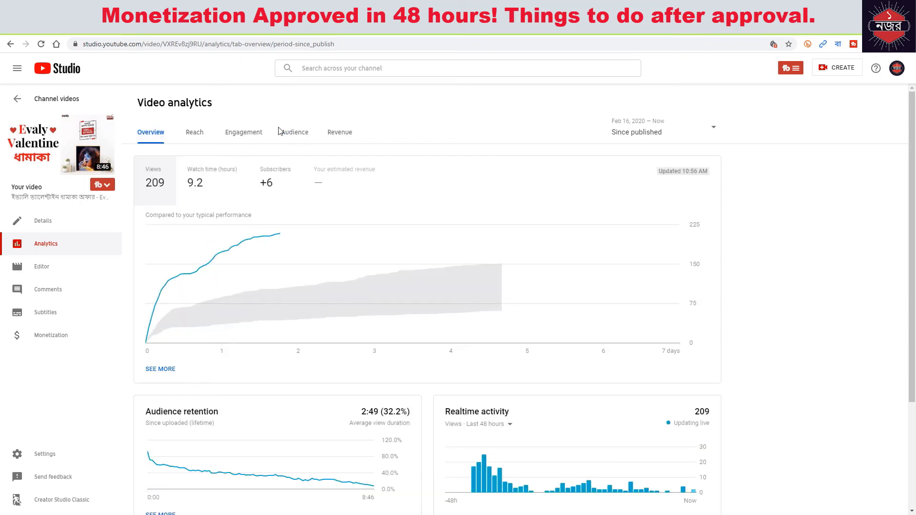
{"action": "left_click", "coordinate": [335, 134]}
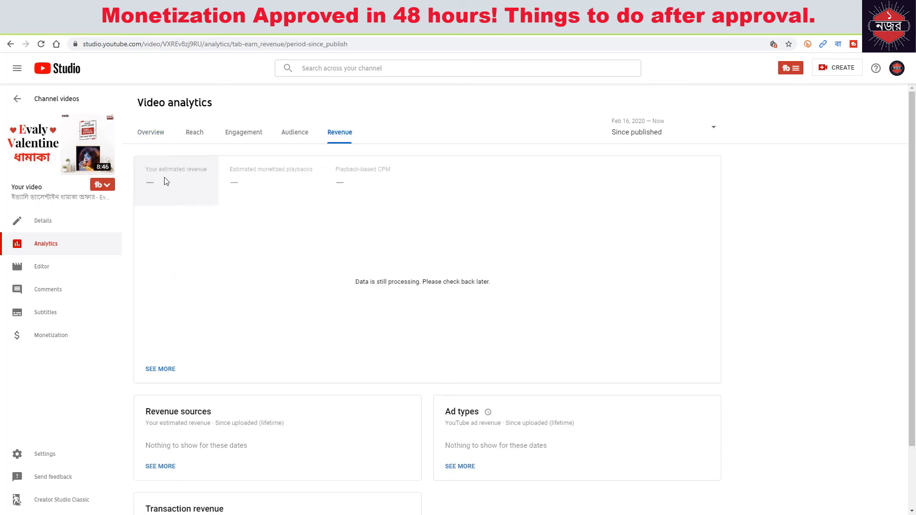
{"action": "mouse_move", "coordinate": [272, 174]}
{"action": "mouse_move", "coordinate": [371, 177]}
{"action": "scroll", "coordinate": [282, 235], "scroll_direction": "down", "scroll_amount": 2}
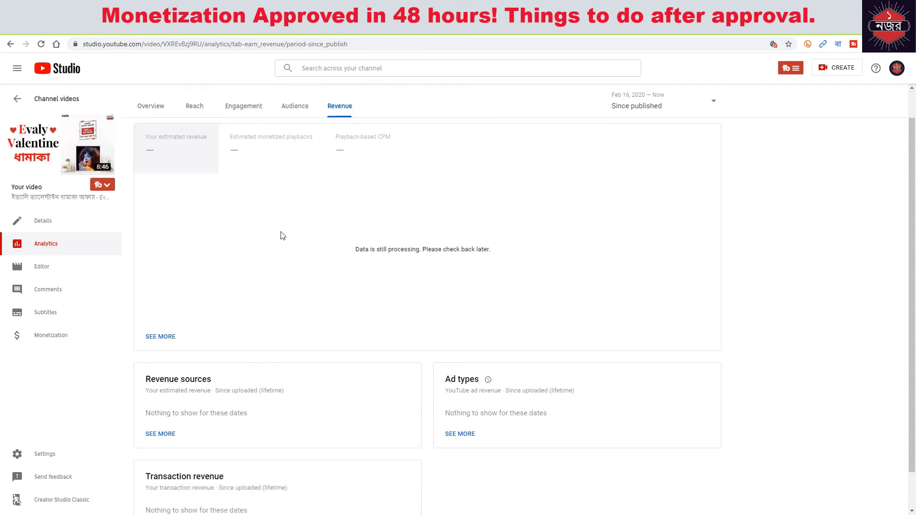
{"action": "scroll", "coordinate": [278, 233], "scroll_direction": "up", "scroll_amount": 2}
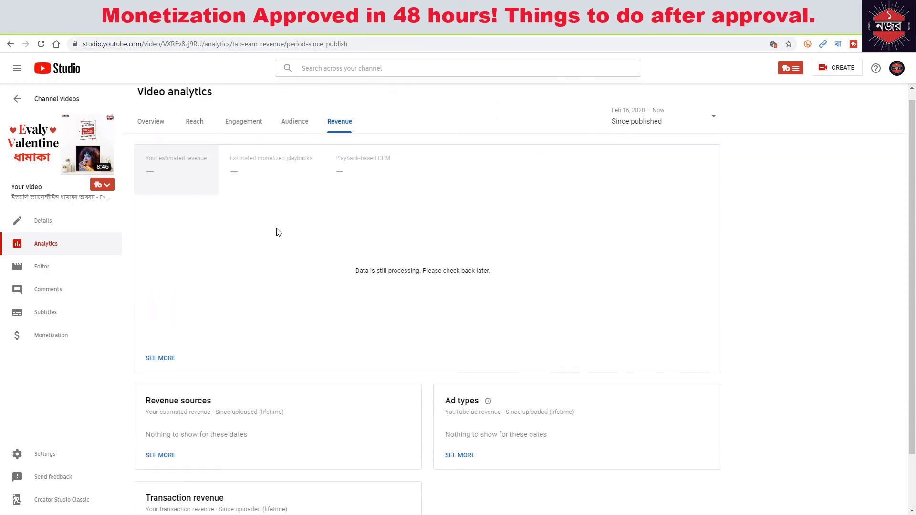
Return to the details page of the Evaly Valentine video
{"action": "left_click", "coordinate": [51, 226]}
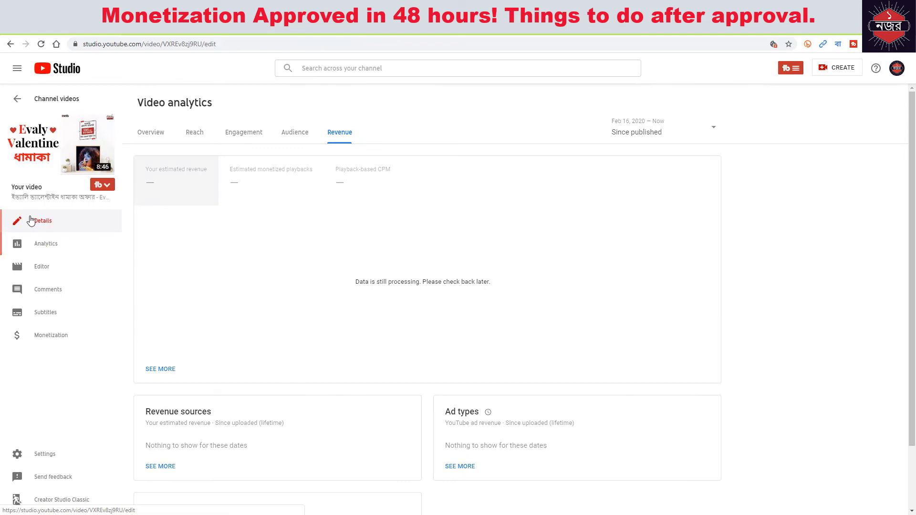